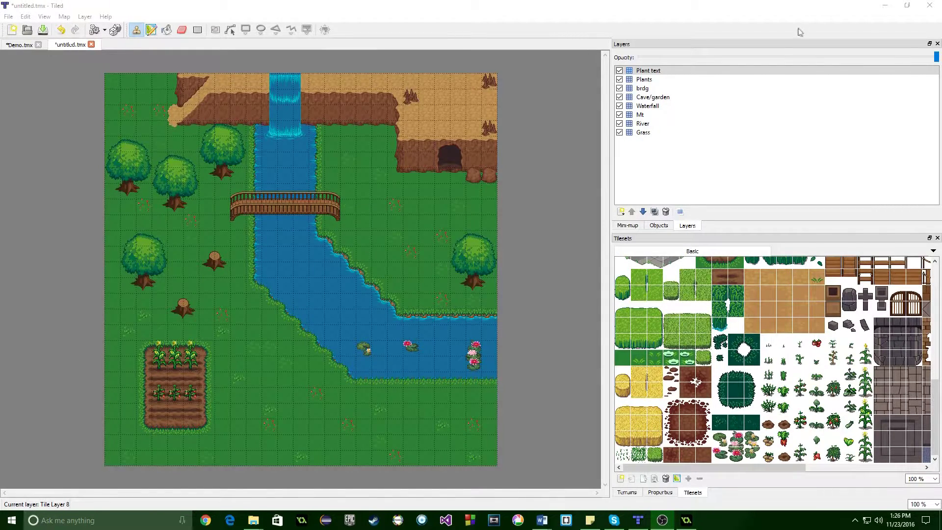
# Look through Tiled's Export As file formats, then cancel without exporting the map.
pyautogui.click(609, 19)
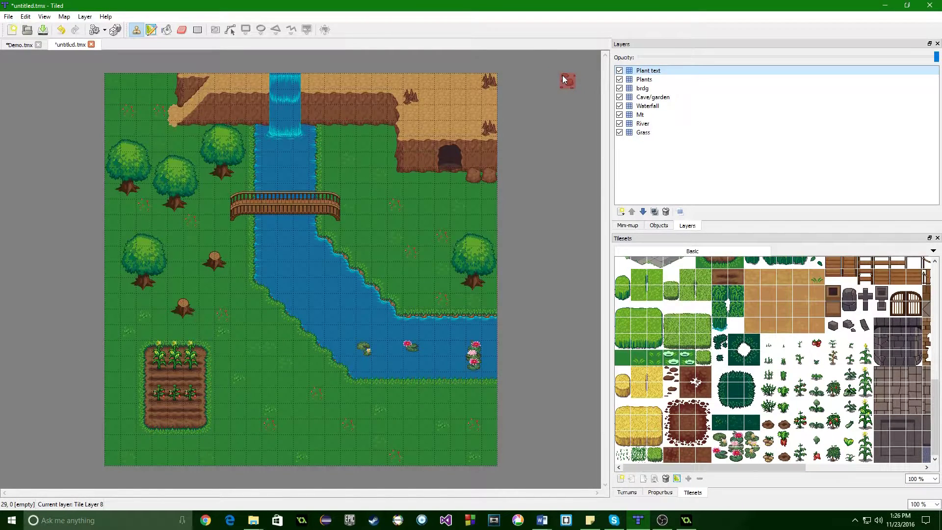
pyautogui.click(9, 17)
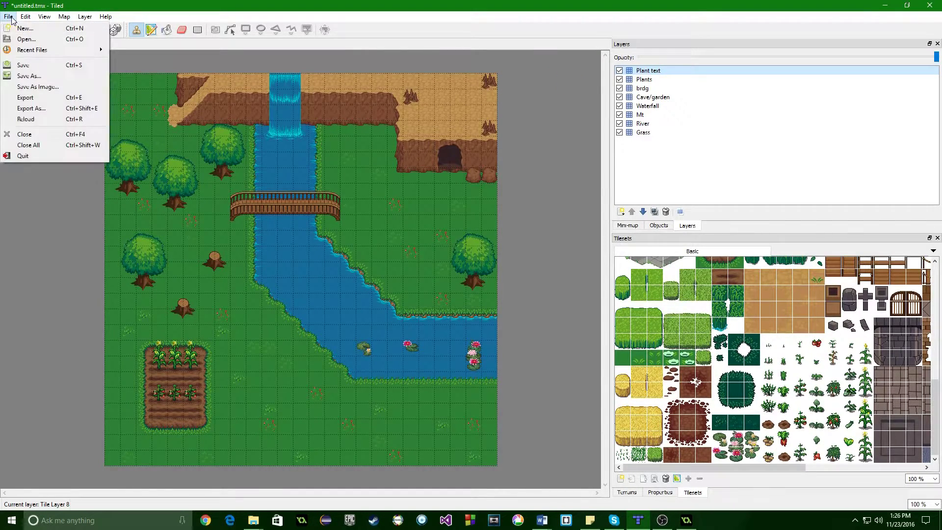
pyautogui.click(75, 107)
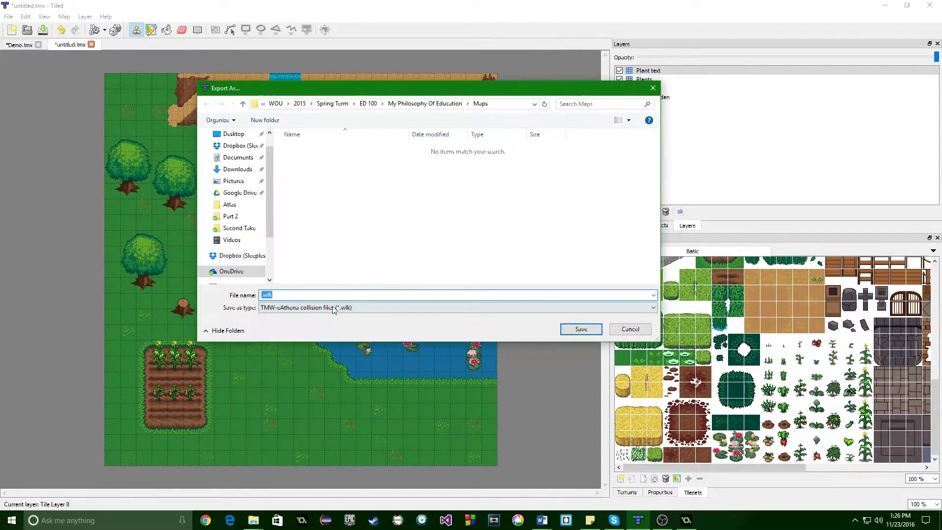
pyautogui.click(333, 309)
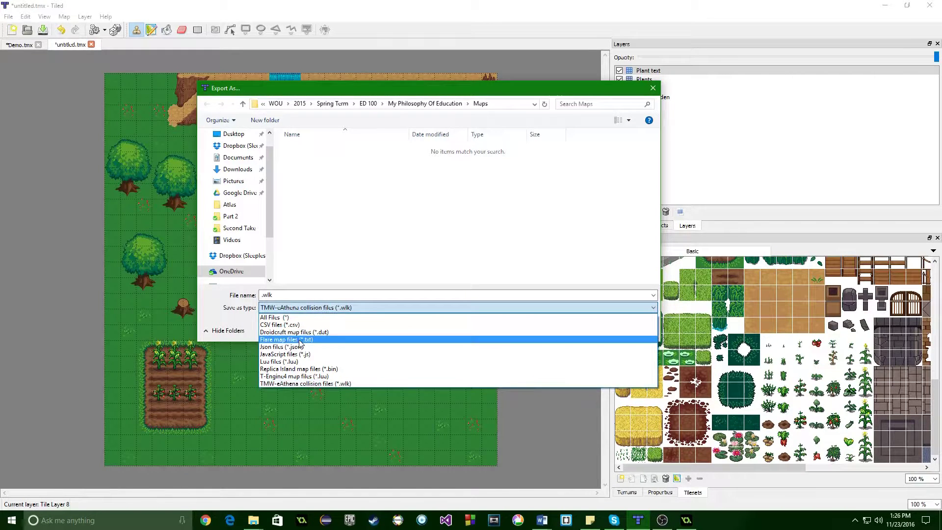
pyautogui.click(349, 292)
pyautogui.click(622, 331)
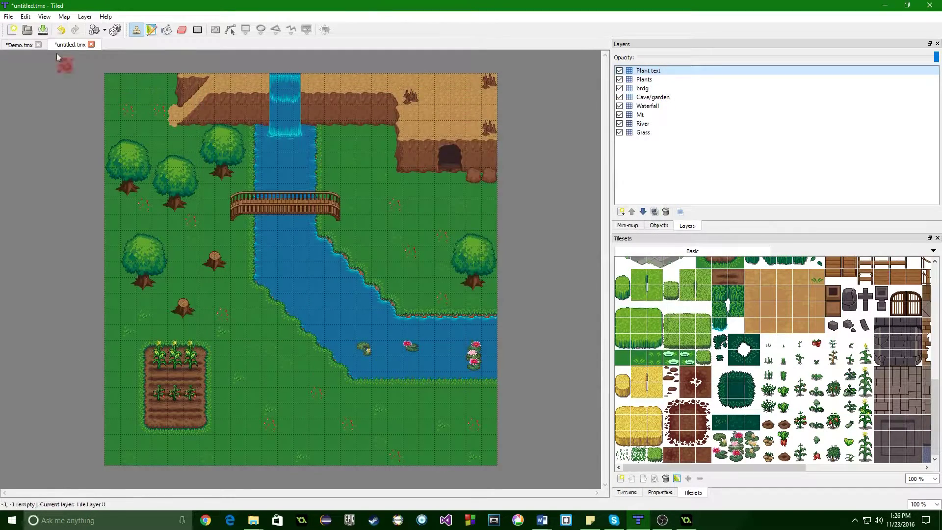
# Browse to map.png and map(without objects).png in Save As Image, then cancel without saving.
pyautogui.click(9, 17)
pyautogui.click(27, 87)
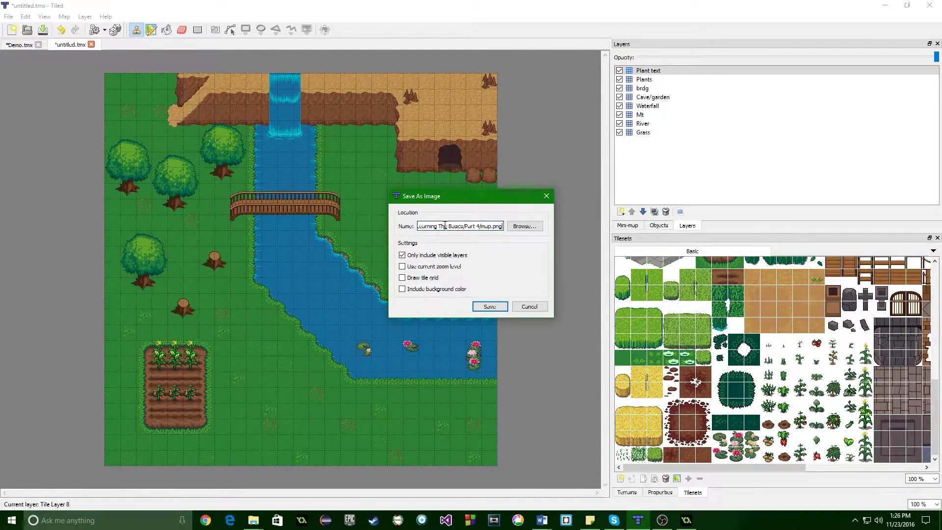
pyautogui.click(524, 226)
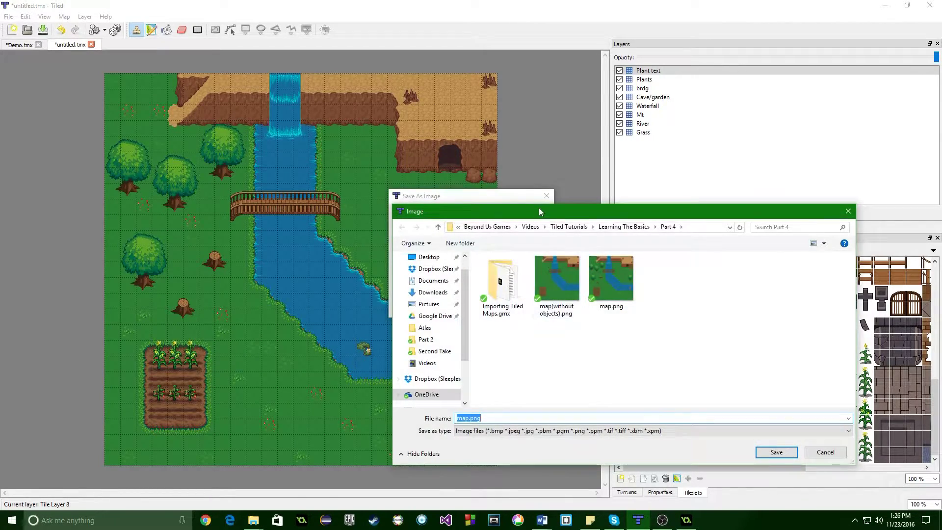
pyautogui.moveTo(539, 208); pyautogui.dragTo(434, 174)
pyautogui.click(487, 252)
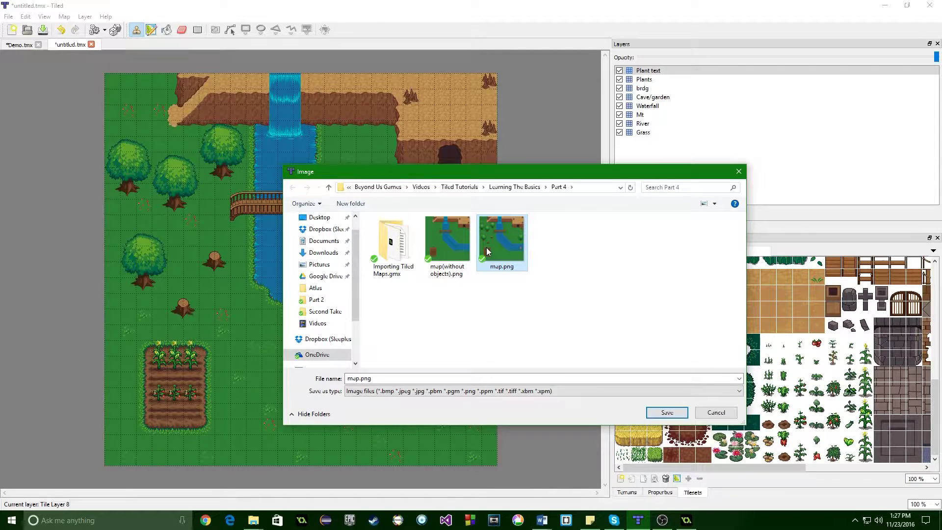
pyautogui.click(459, 244)
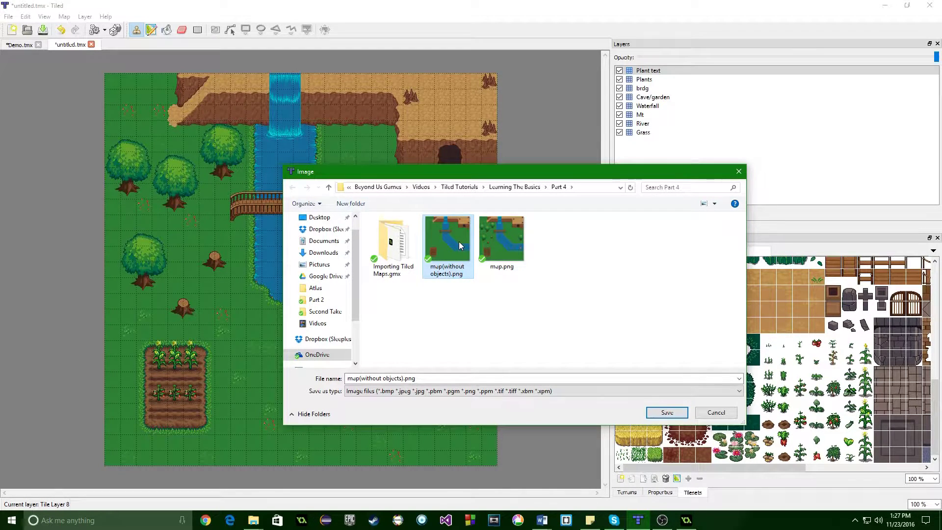
pyautogui.click(707, 413)
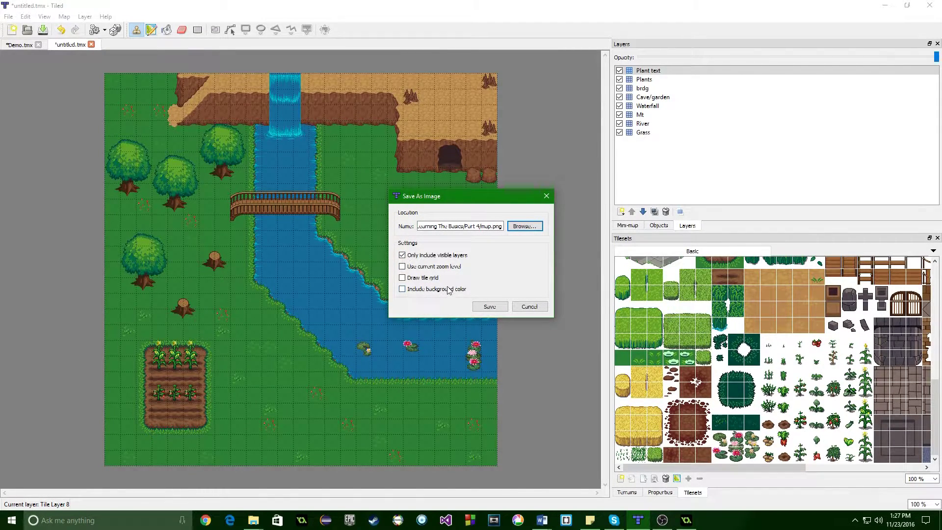
pyautogui.click(520, 308)
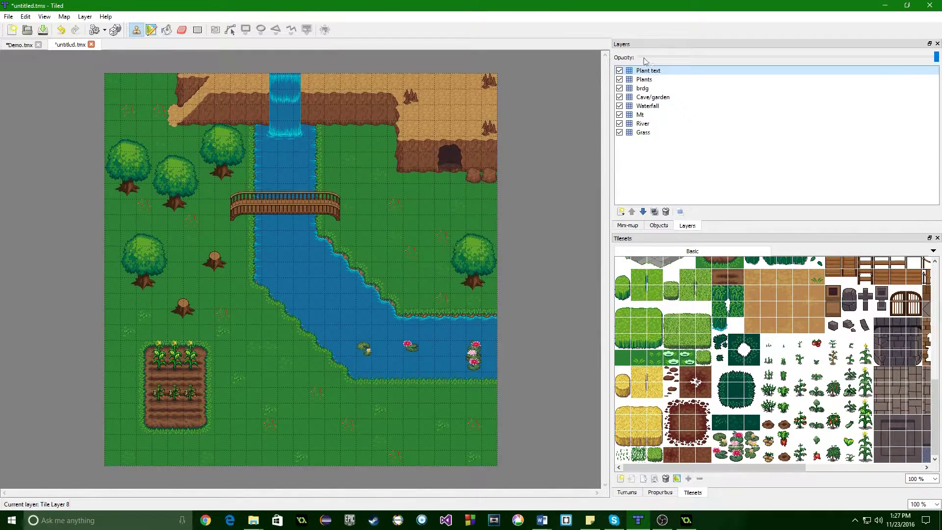
# Hide the Plants and brdg layers so only terrain, river and cliffs remain visible.
pyautogui.click(622, 80)
pyautogui.click(620, 79)
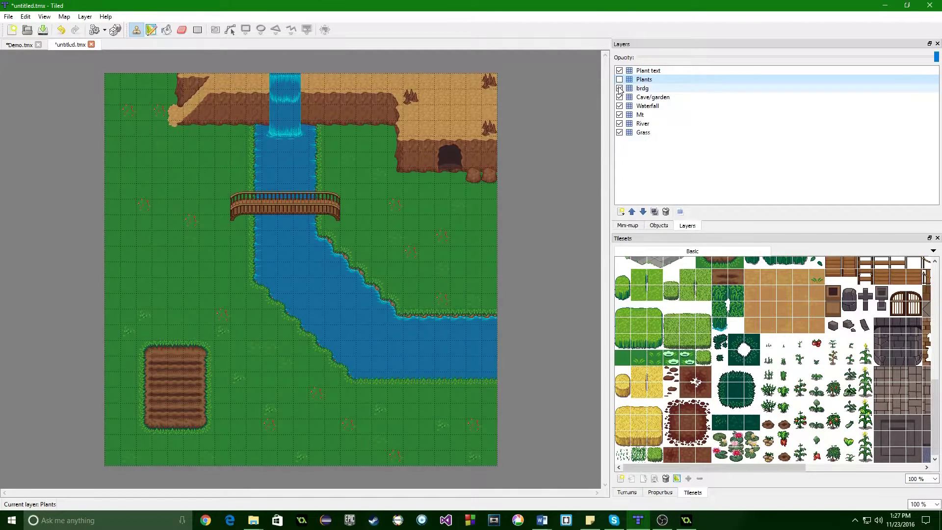
pyautogui.click(619, 89)
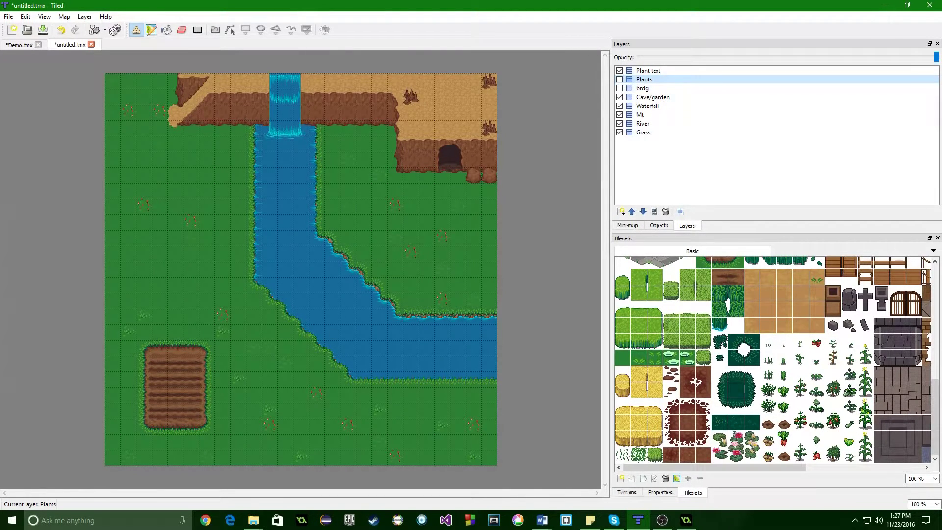
pyautogui.click(692, 523)
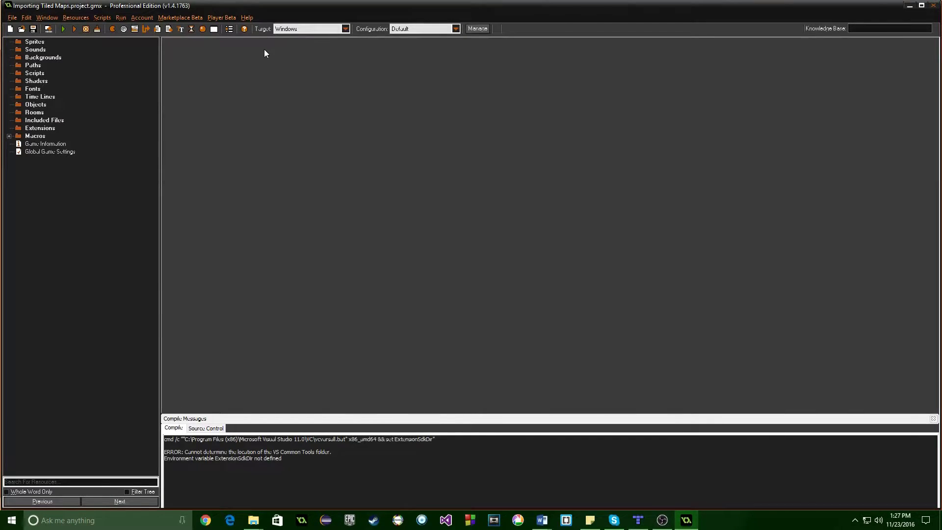
# Create a background from map(without objects).png with Remove Background off, keeping its green.
pyautogui.click(54, 64)
pyautogui.rightClick(53, 63)
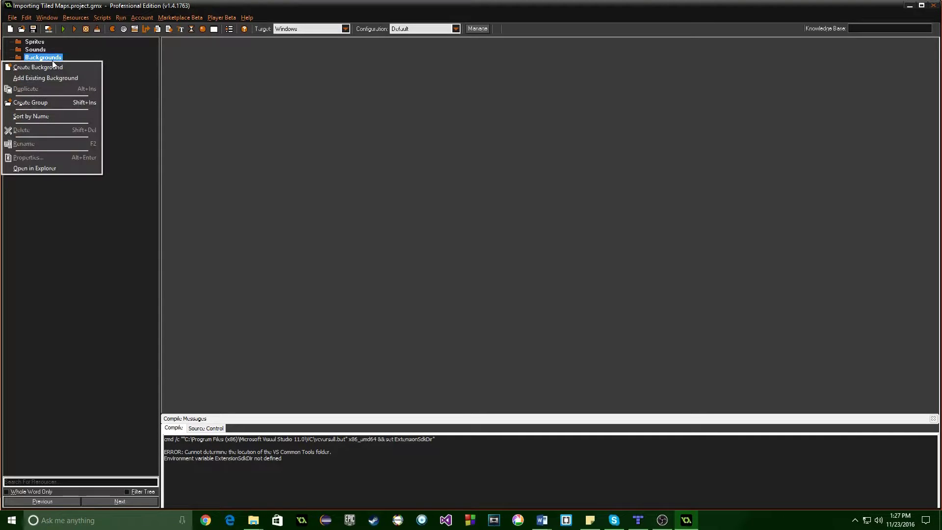
pyautogui.click(50, 65)
pyautogui.moveTo(198, 19); pyautogui.dragTo(432, 93)
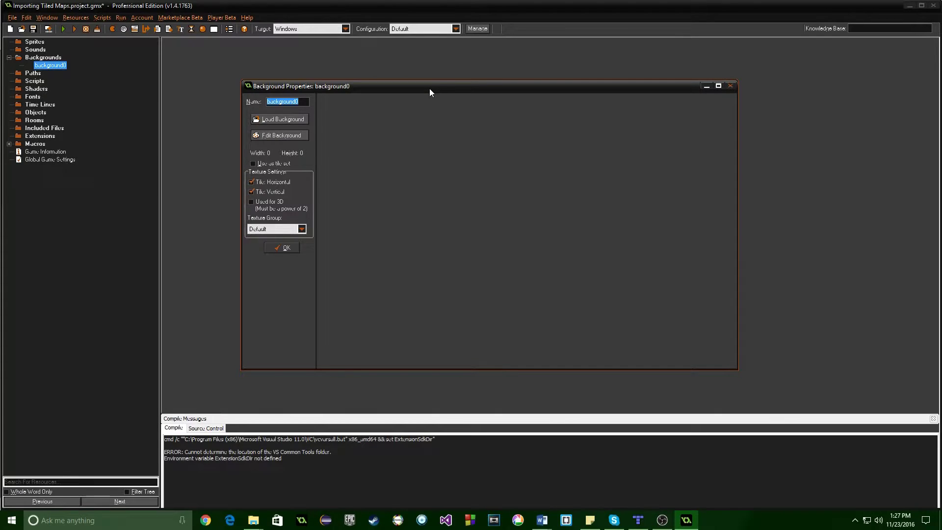
pyautogui.click(298, 120)
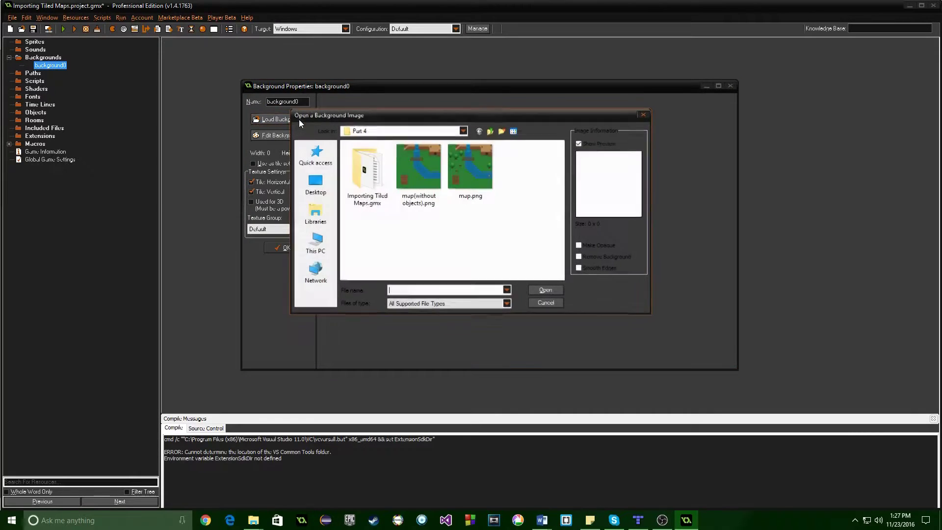
pyautogui.click(411, 183)
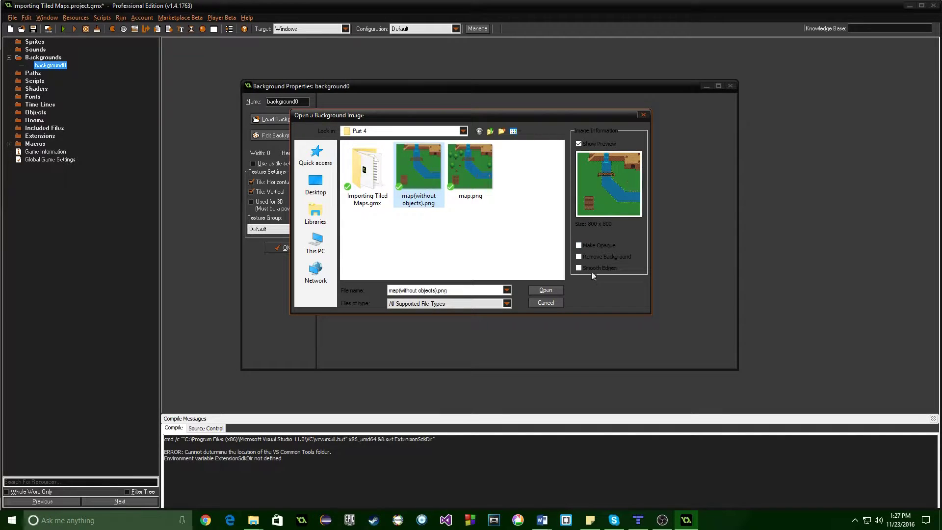
pyautogui.click(582, 257)
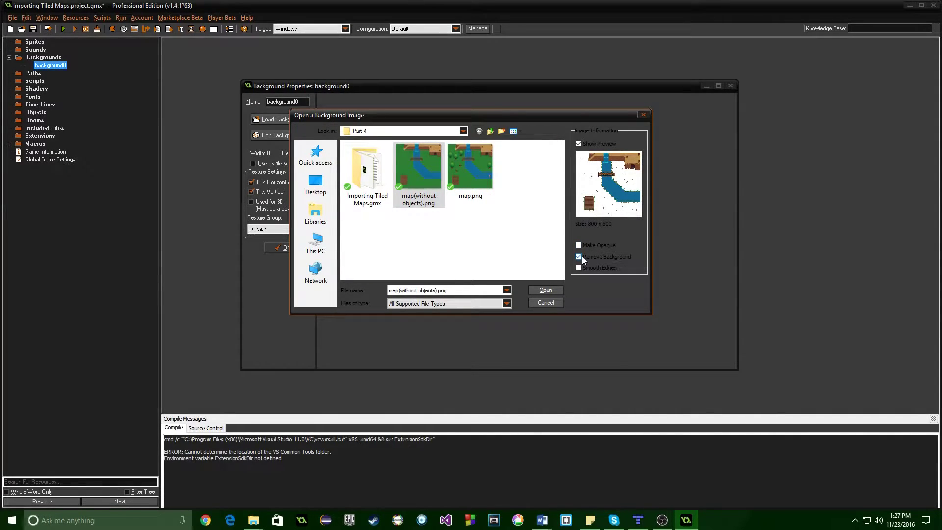
pyautogui.click(580, 256)
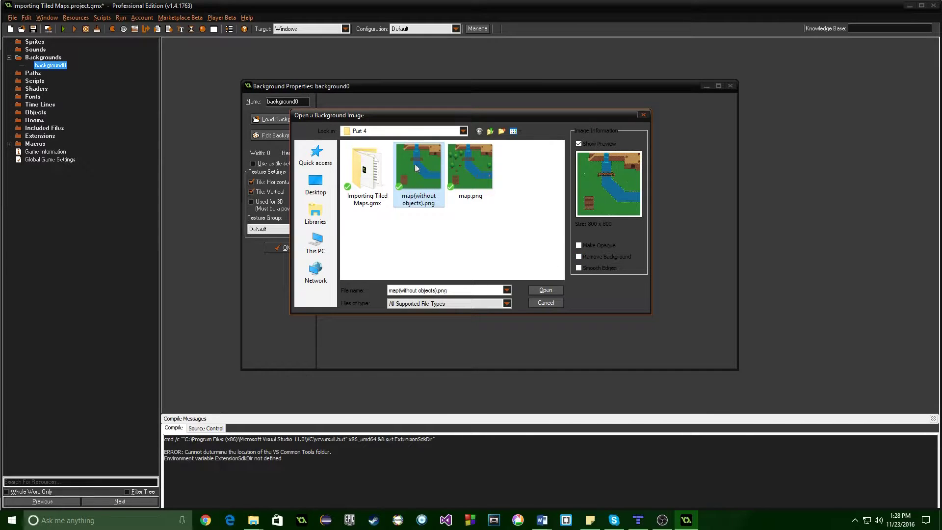
pyautogui.click(544, 289)
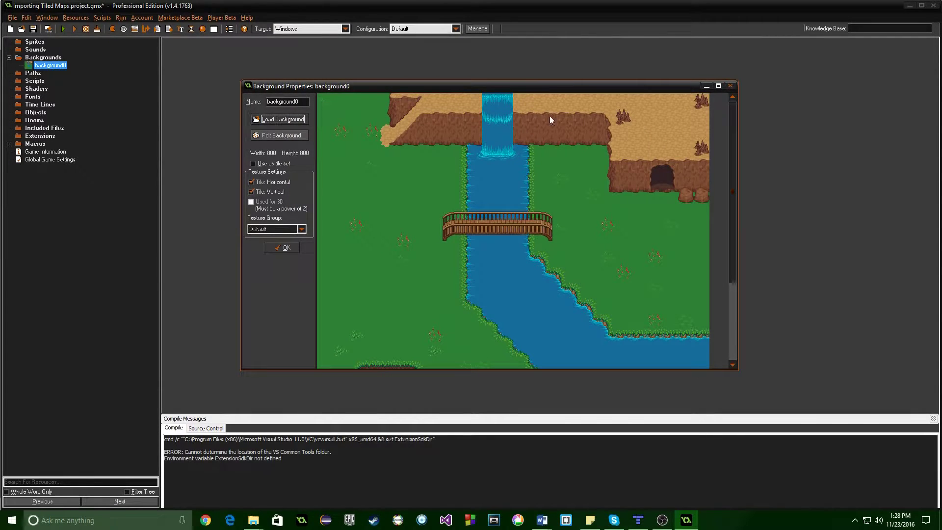
# Name the new background bgLevel1 and confirm its properties.
pyautogui.doubleClick(547, 88)
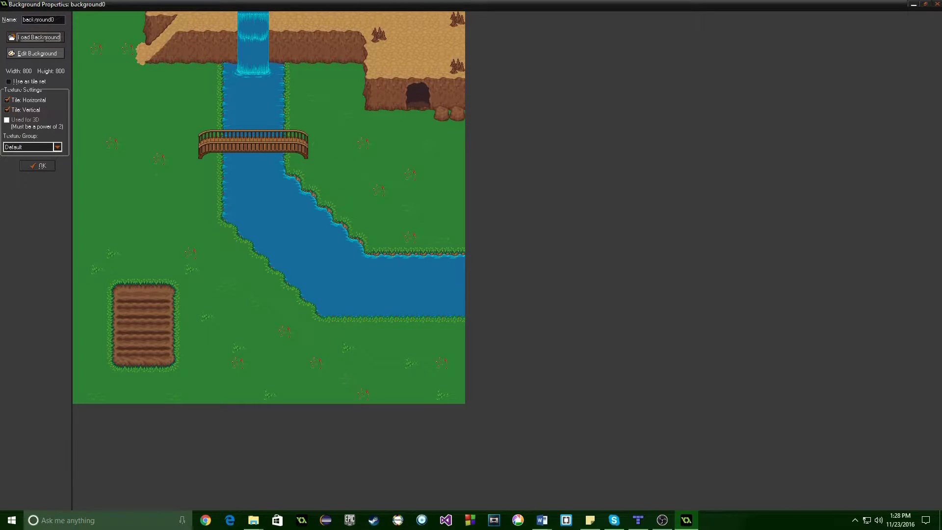
pyautogui.hotkey('shift', 'Tab')
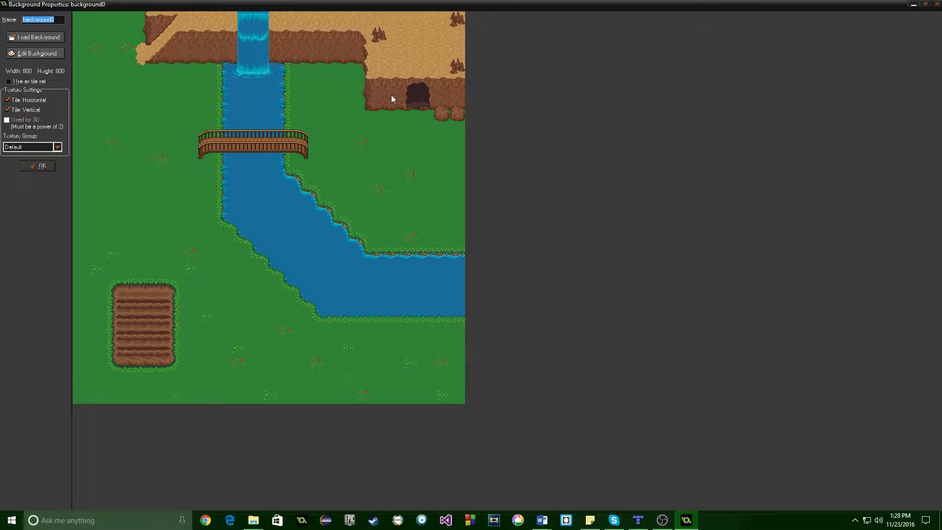
pyautogui.write('bnLevel1')
pyautogui.click(33, 164)
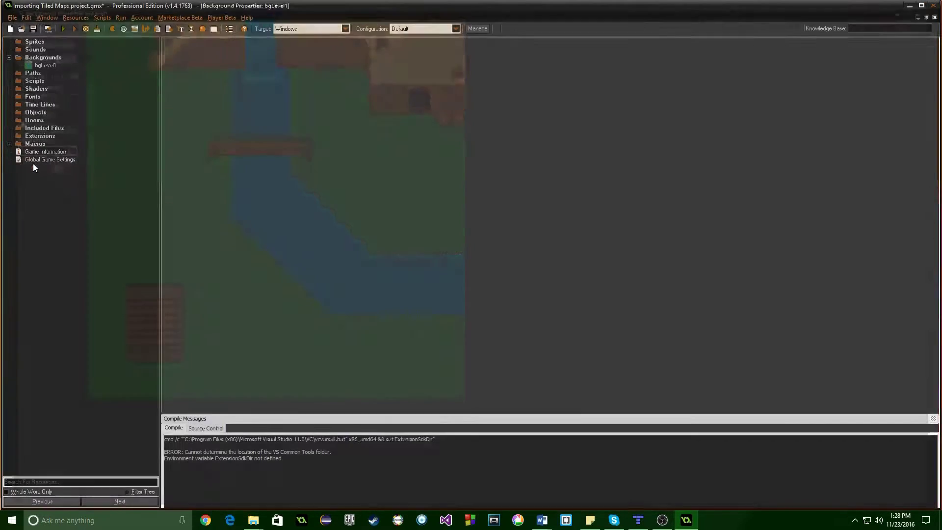
# Create a new room named rmLevel1.
pyautogui.rightClick(39, 121)
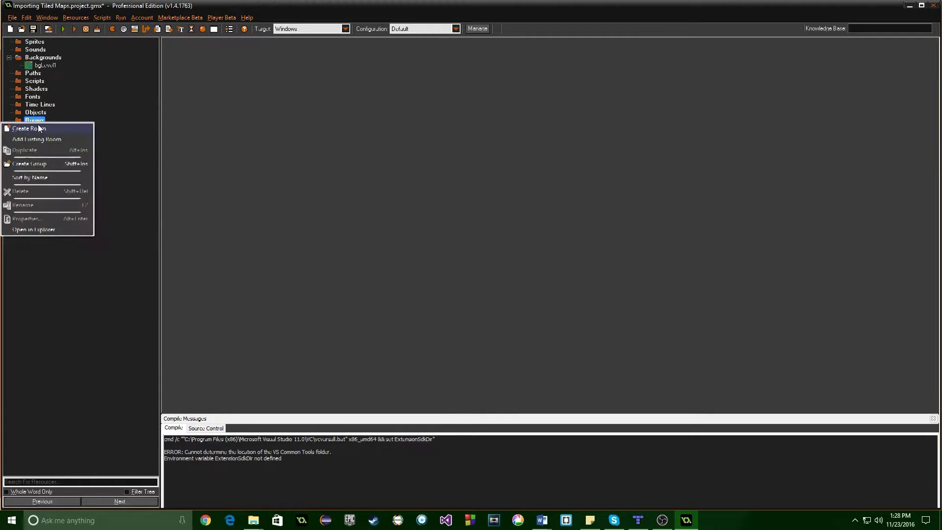
pyautogui.click(37, 127)
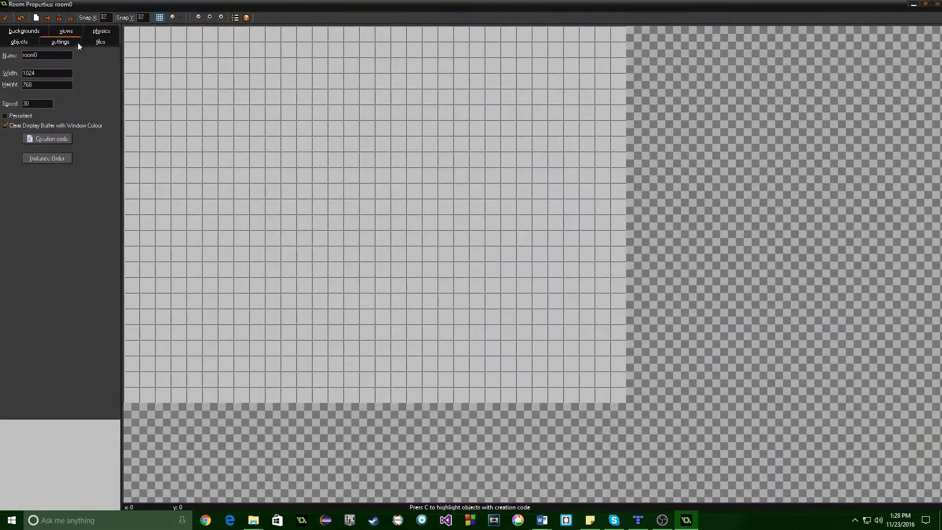
pyautogui.doubleClick(29, 55)
pyautogui.write('rmLevel1')
# Use bgLevel1 as the room's Background 0 and turn off horizontal tiling.
pyautogui.click(24, 31)
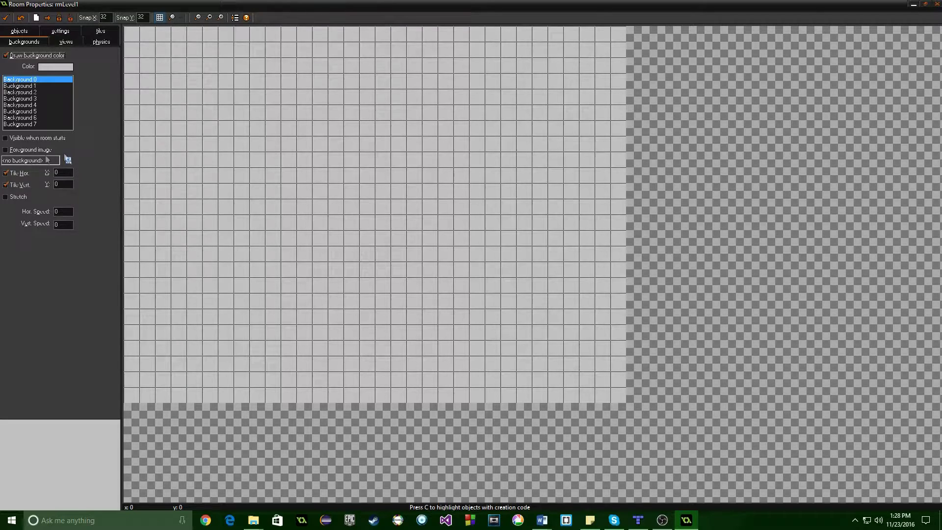
pyautogui.click(68, 160)
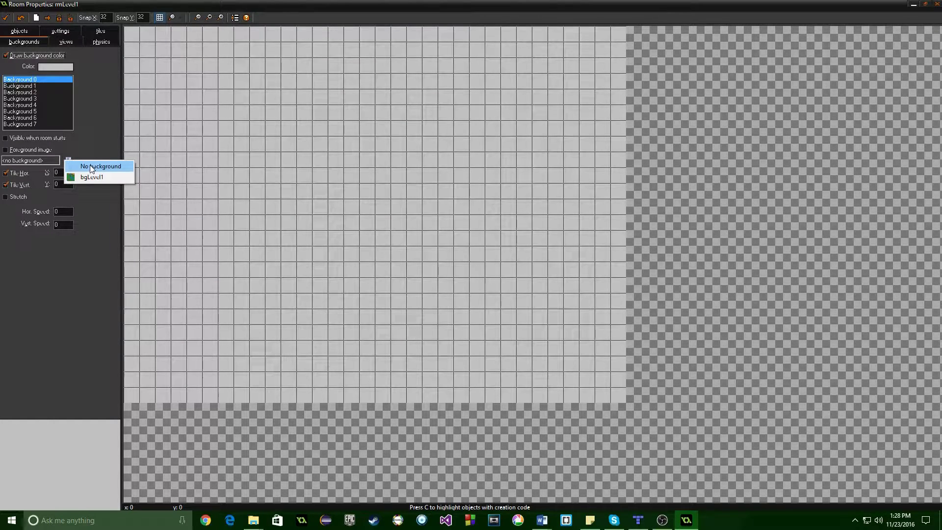
pyautogui.click(93, 177)
pyautogui.moveTo(310, 164); pyautogui.dragTo(404, 189, button='middle')
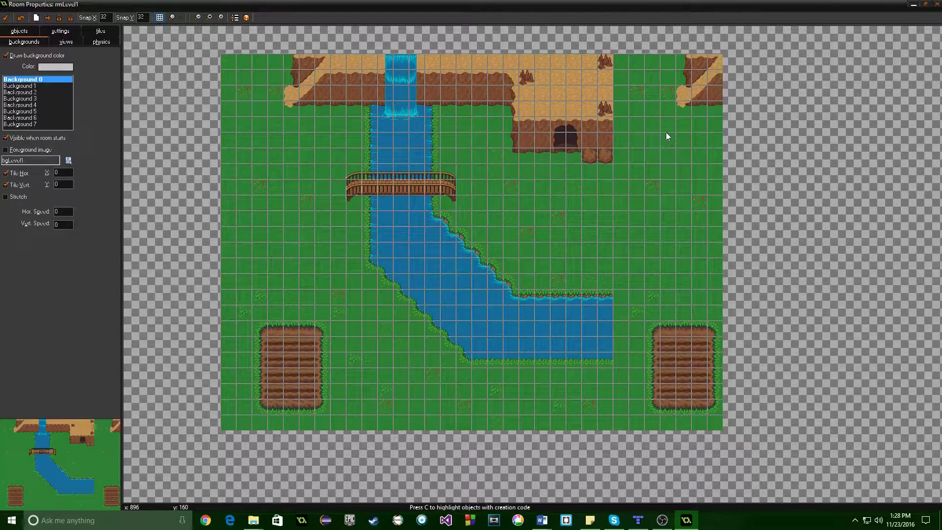
pyautogui.click(23, 173)
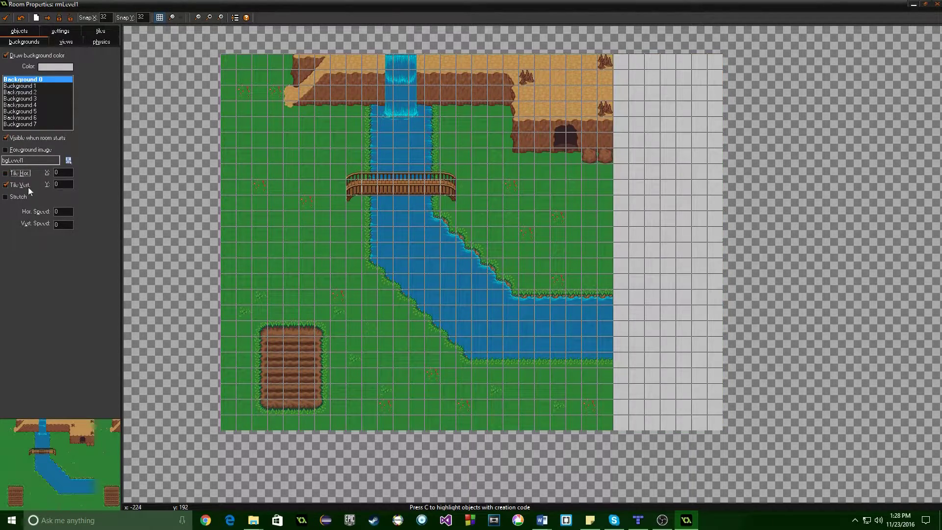
# Turn off vertical tiling, set the room to 800 by 800, and close it.
pyautogui.click(26, 186)
pyautogui.click(61, 33)
pyautogui.press('Tab')
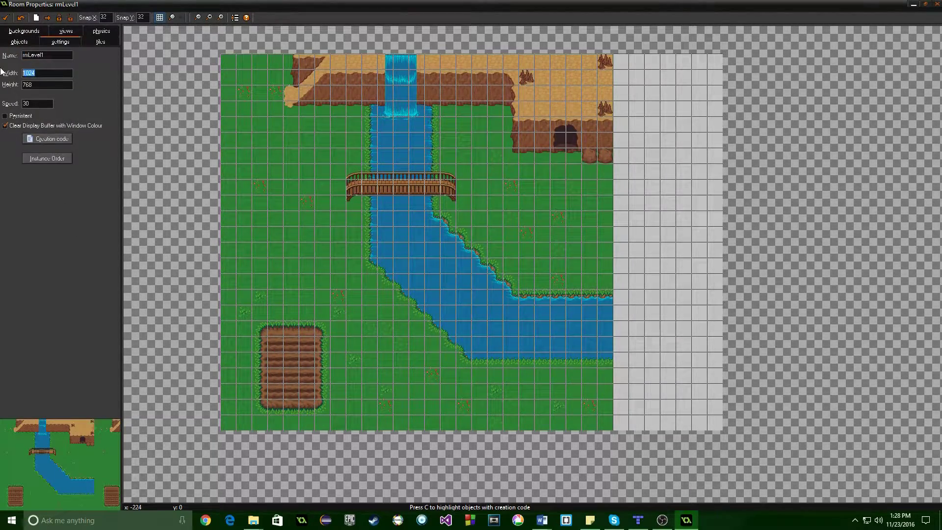
pyautogui.write('800')
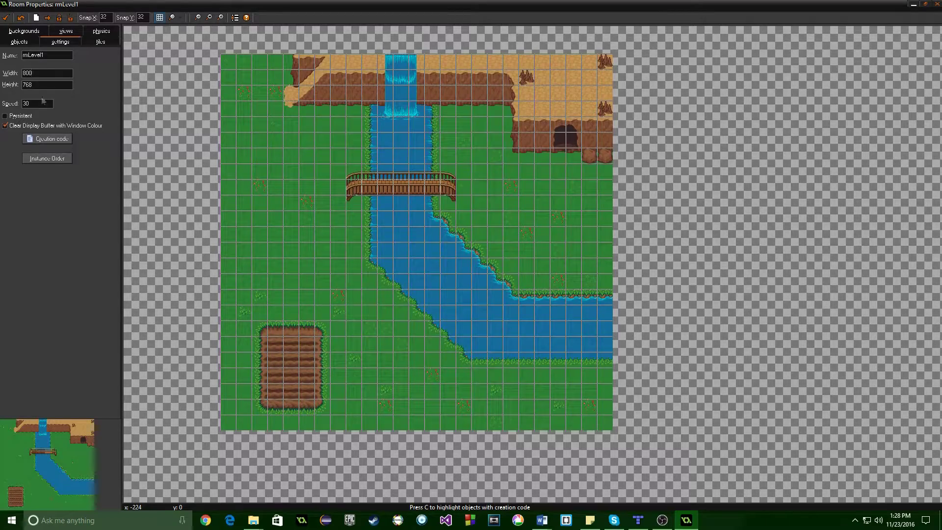
pyautogui.press('Tab')
pyautogui.write('800')
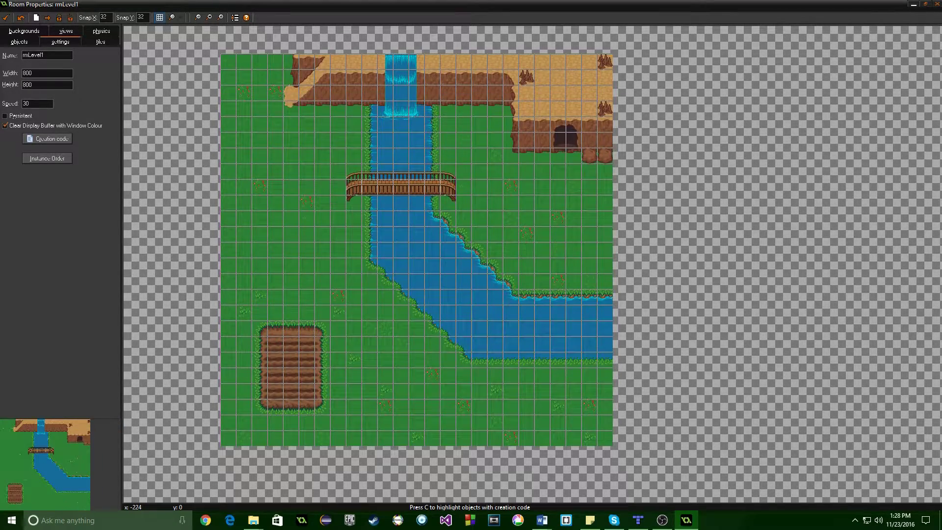
pyautogui.click(6, 17)
# Review the bgLevel1 background properties and close them.
pyautogui.click(51, 66)
pyautogui.doubleClick(52, 66)
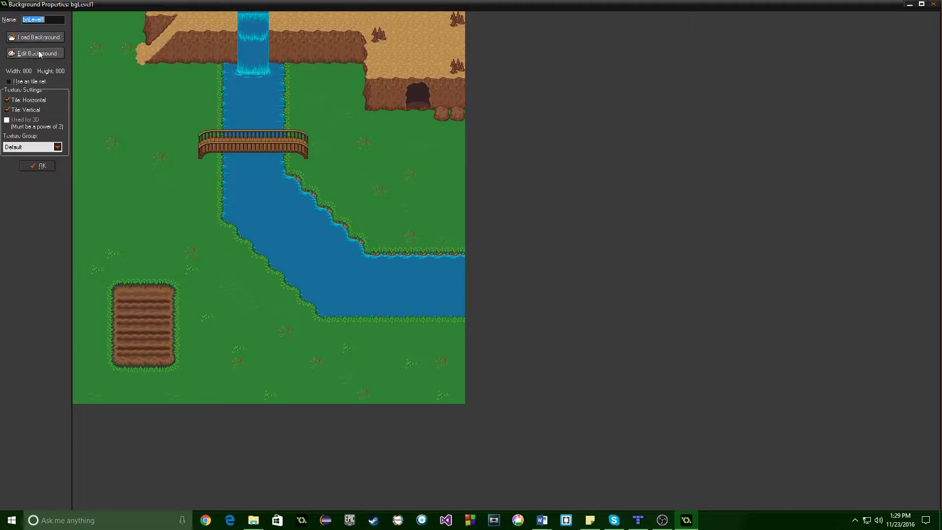
pyautogui.click(38, 167)
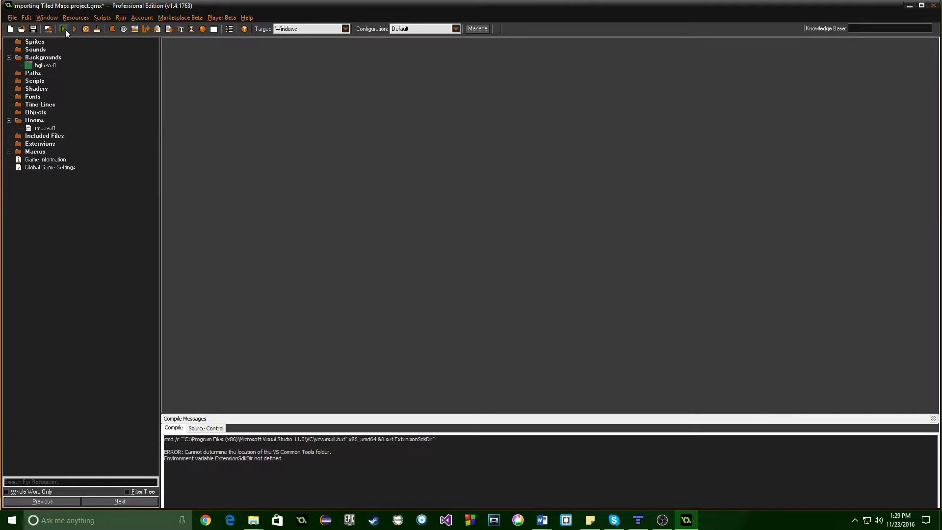
# Run the game to view the rmLevel1 map, then close the game window.
pyautogui.click(64, 29)
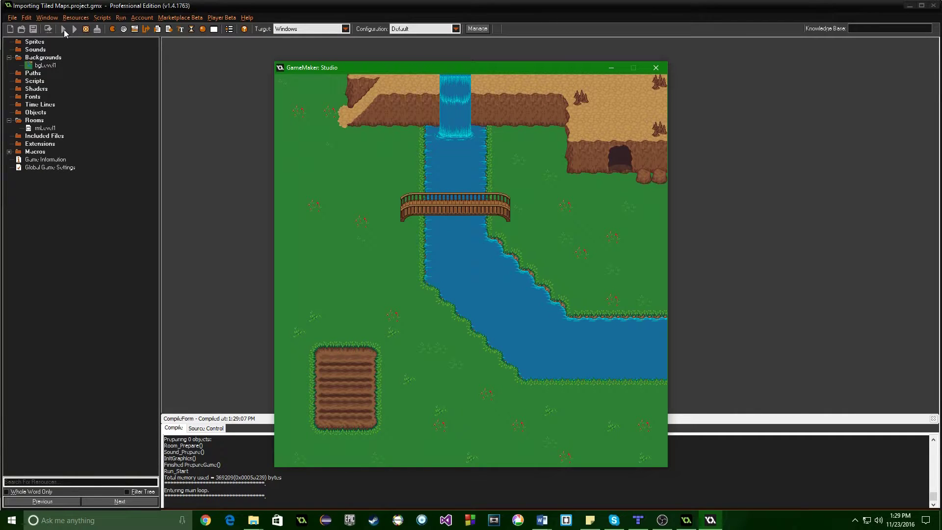
pyautogui.click(656, 68)
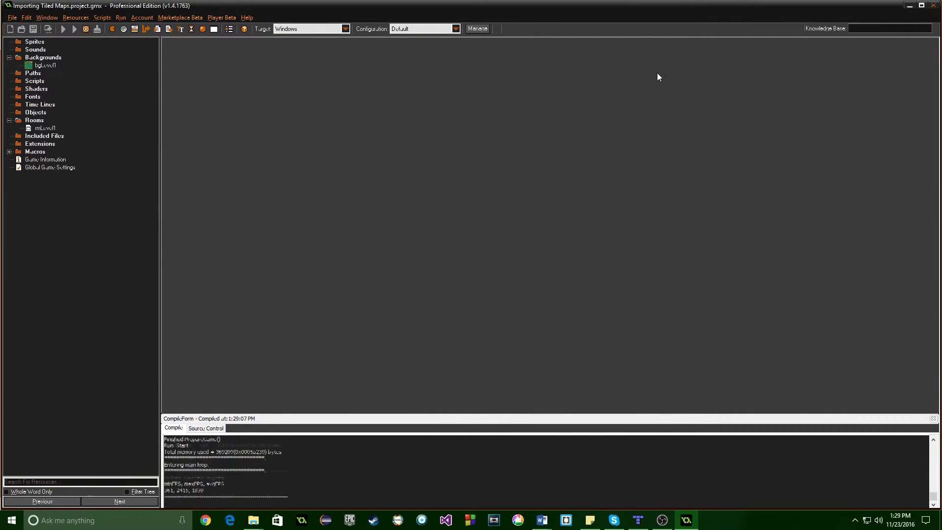